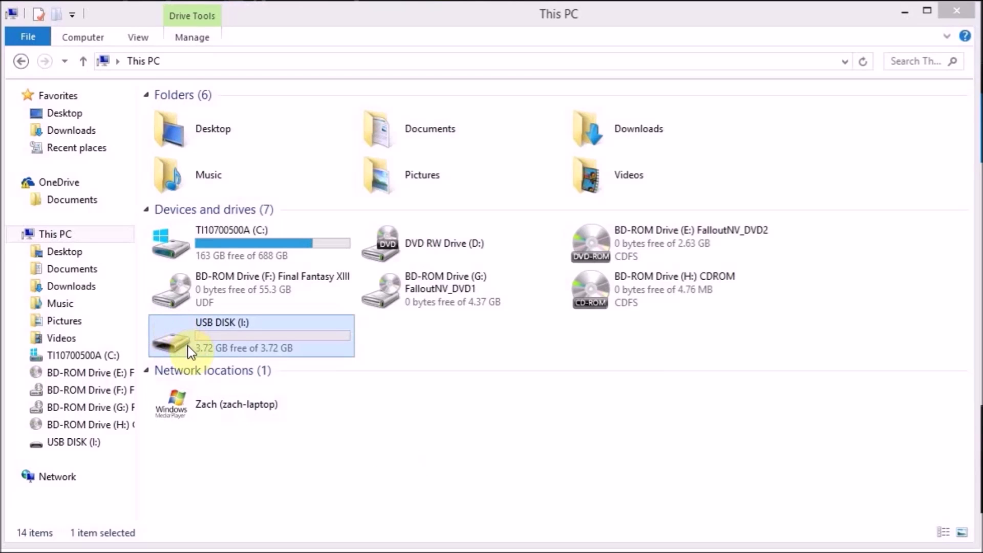
- Bring up the Format settings for USB DISK (I:), keeping FAT32 with Quick Format
click(263, 344)
right_click(245, 335)
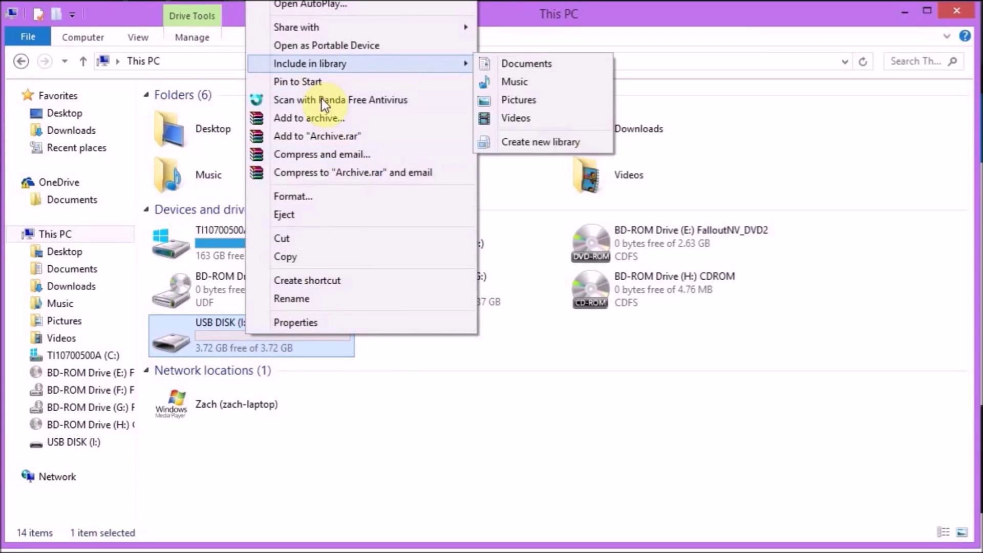
click(326, 195)
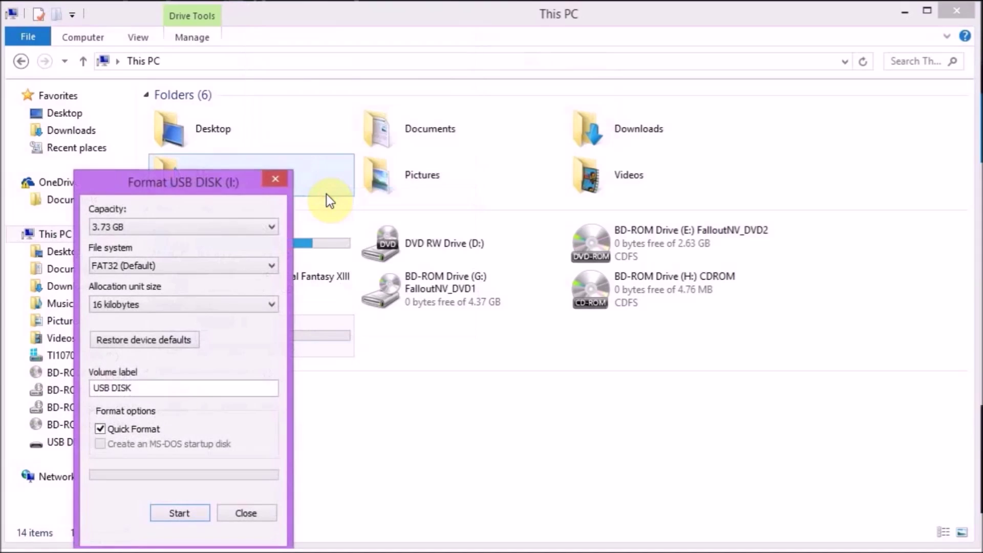
drag(179, 182, 420, 131)
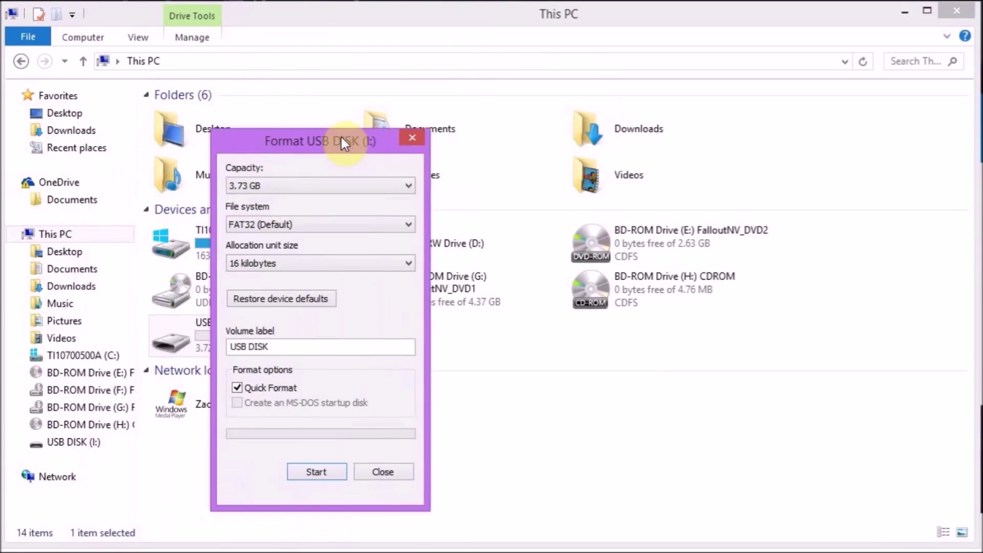
click(374, 170)
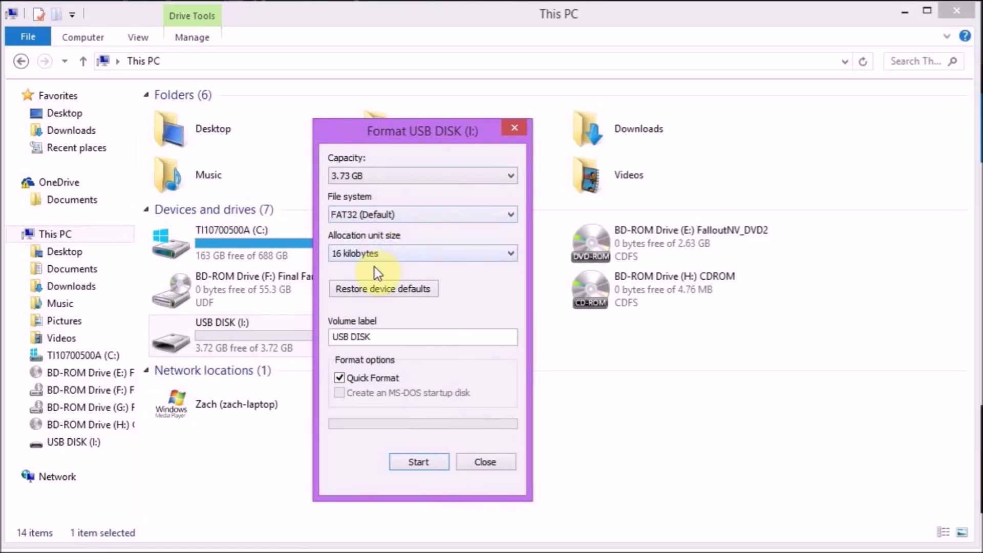
- Run the quick format, accept the data-erase warning, and close the format window
click(415, 461)
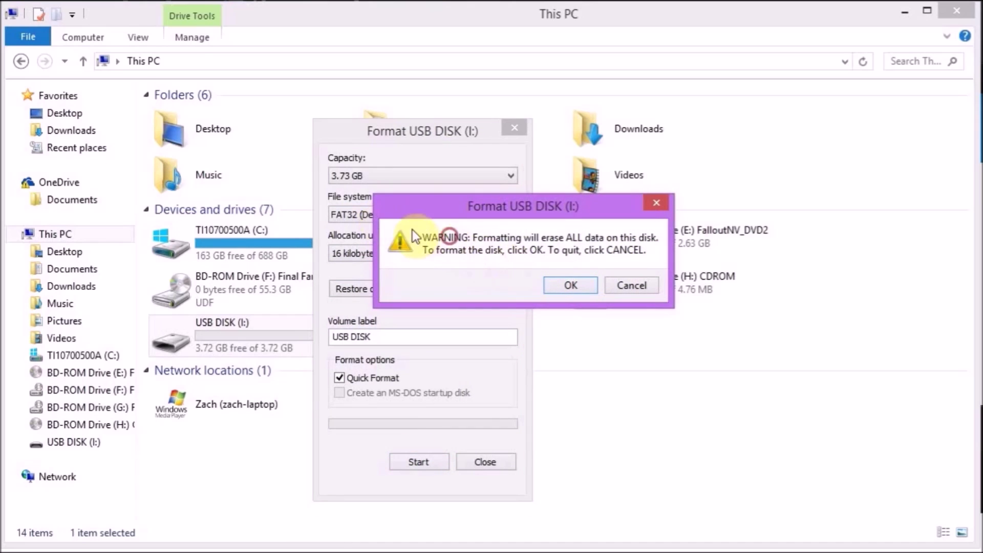
click(568, 284)
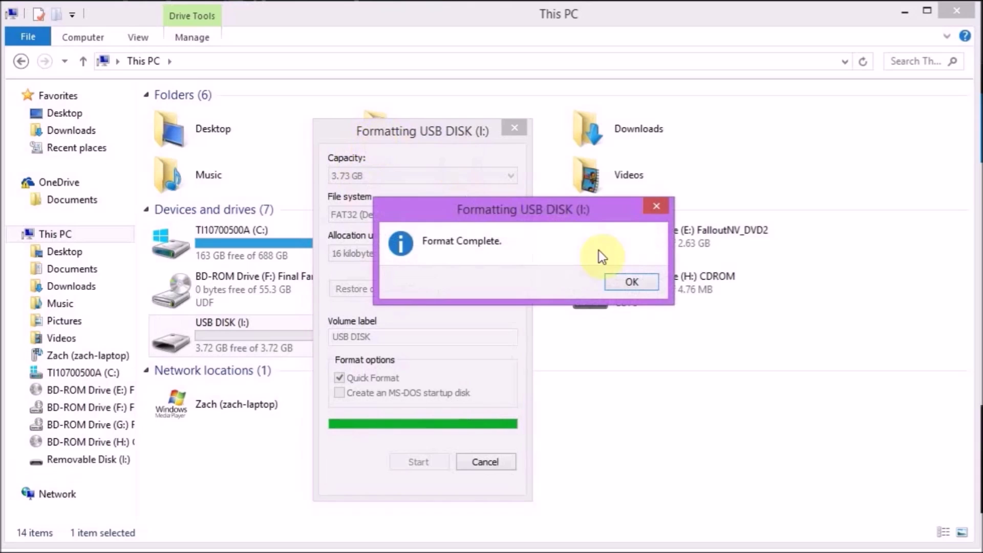
click(635, 286)
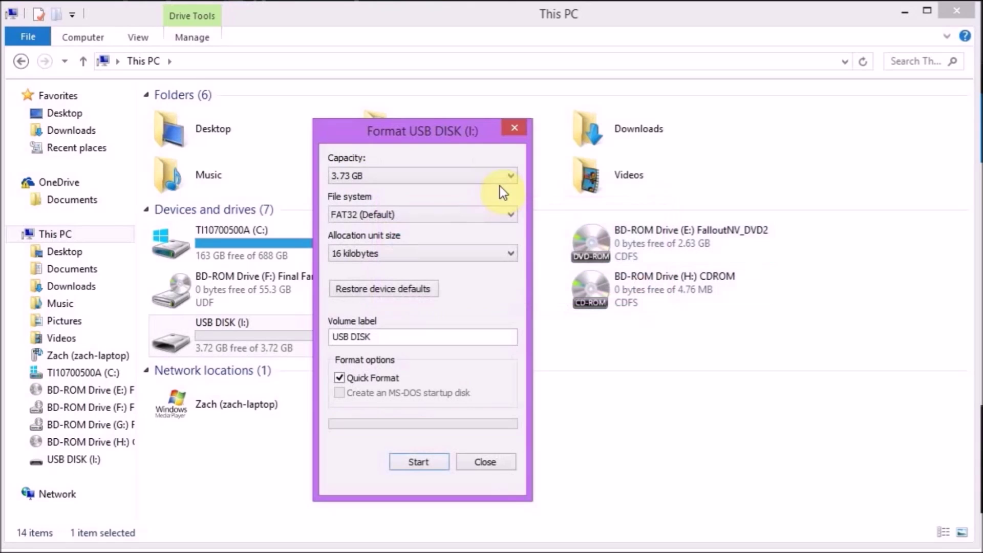
click(476, 463)
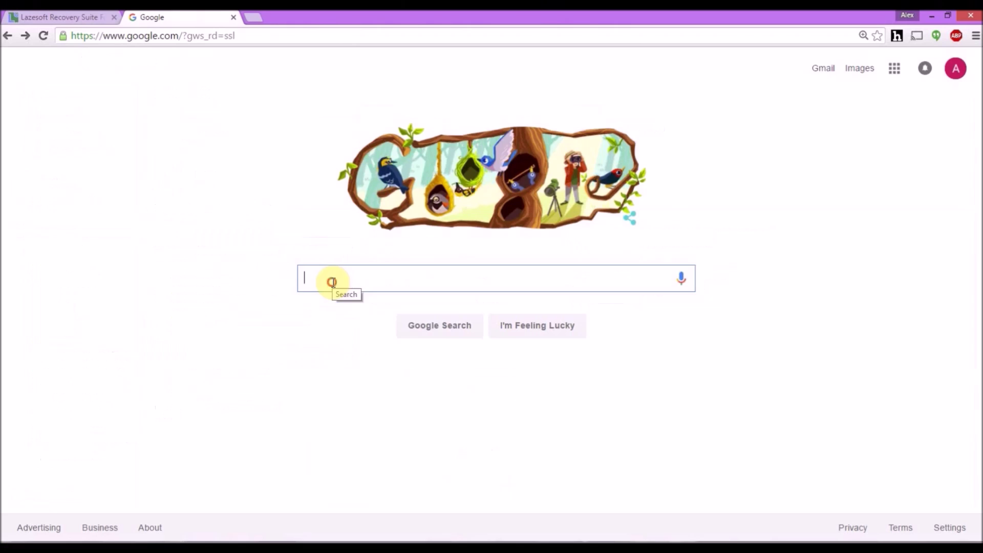
- Search Google for 'lazesoft' and go to the official lazesoft.com site
text(lazesoft)
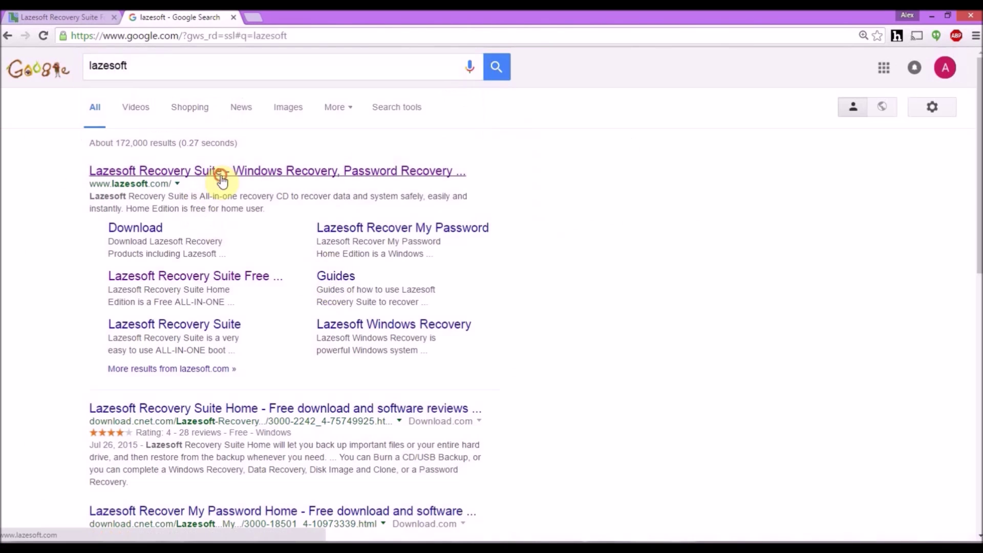
click(218, 173)
scroll(572, 261, down, 3)
scroll(572, 260, down, 2)
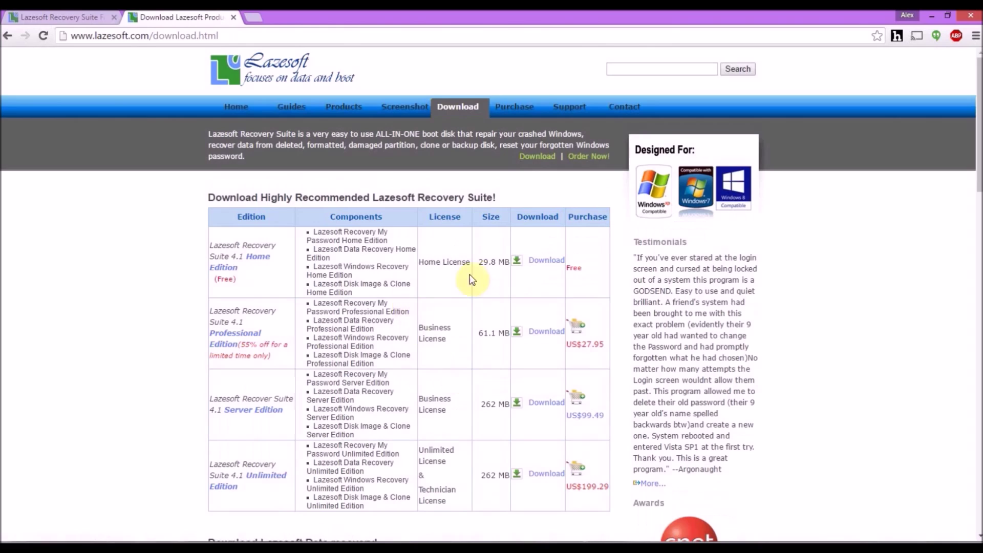
scroll(472, 287, down, 2)
- Download the free Lazesoft Recovery Suite Home Edition installer
click(534, 137)
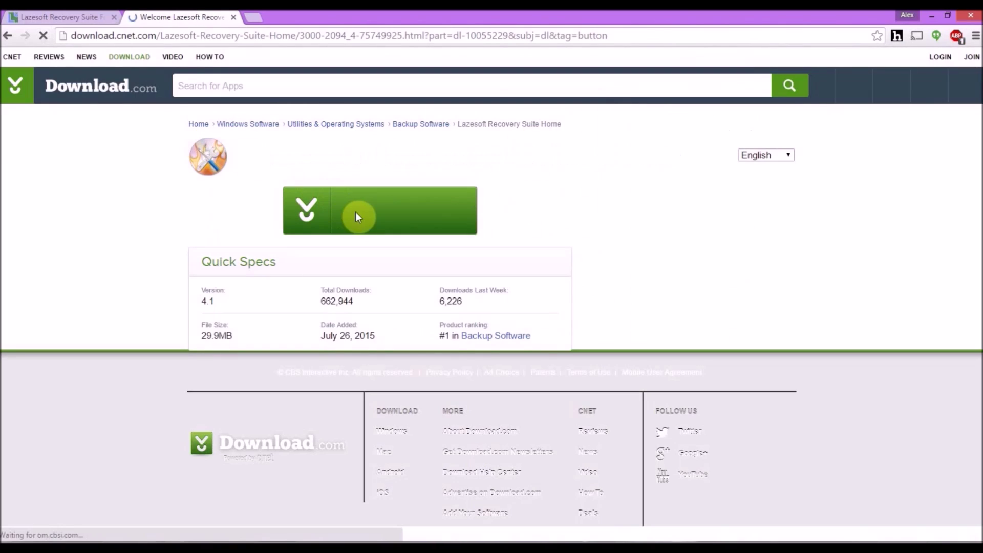
click(357, 216)
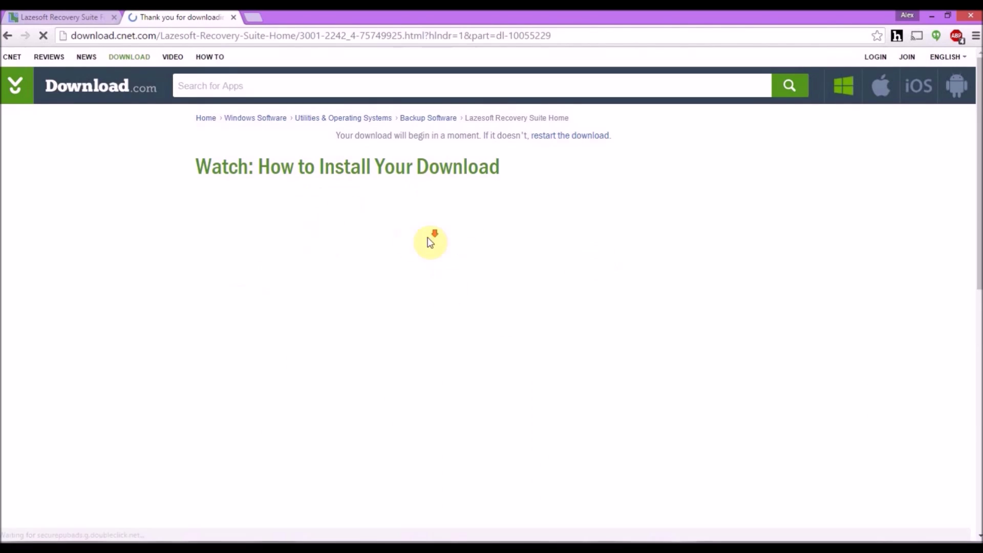
scroll(429, 244, down, 1)
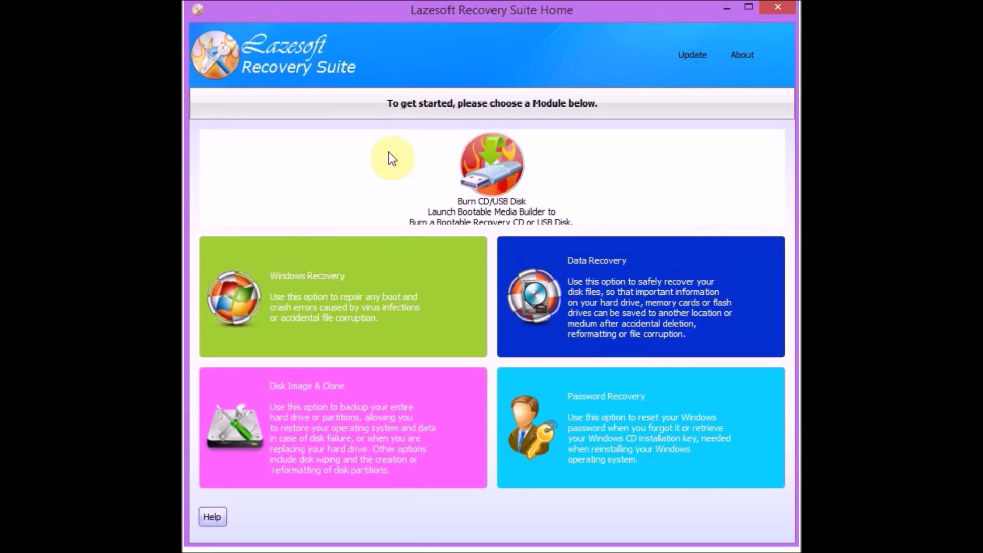
- Launch the Burn CD/USB Disk media builder from the suite's home screen
click(513, 171)
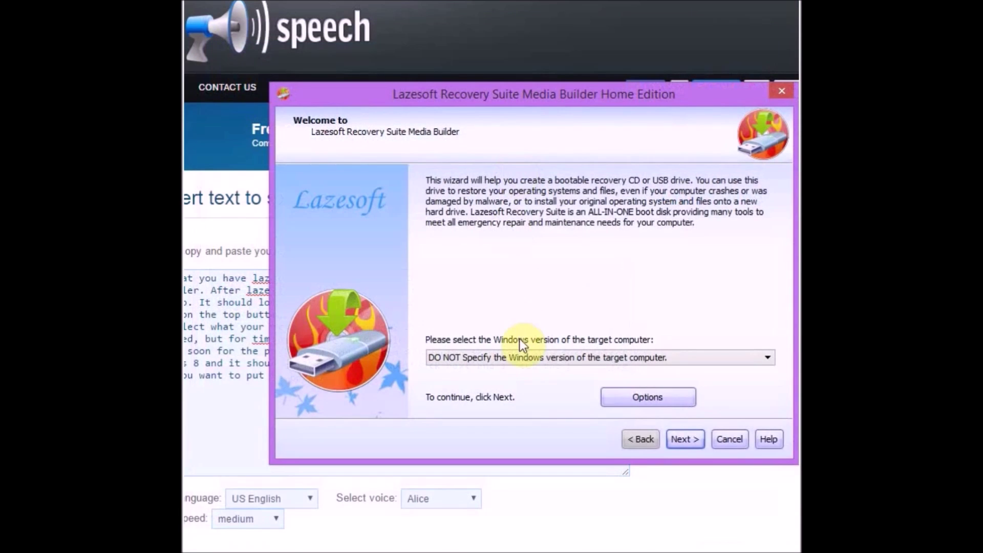
- Set Windows 8.1 64 bit as the target version and choose USB Flash as boot media
click(517, 364)
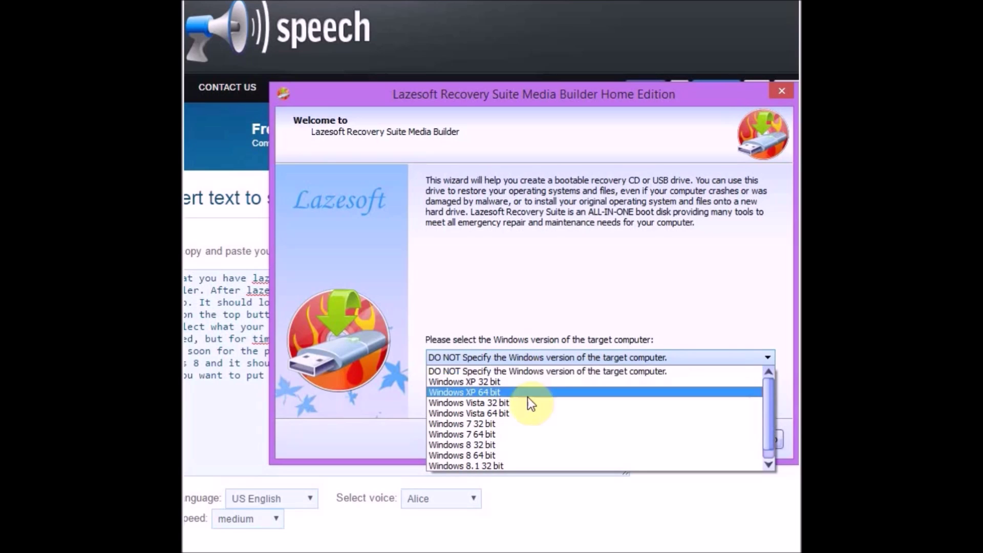
scroll(528, 400, down, 1)
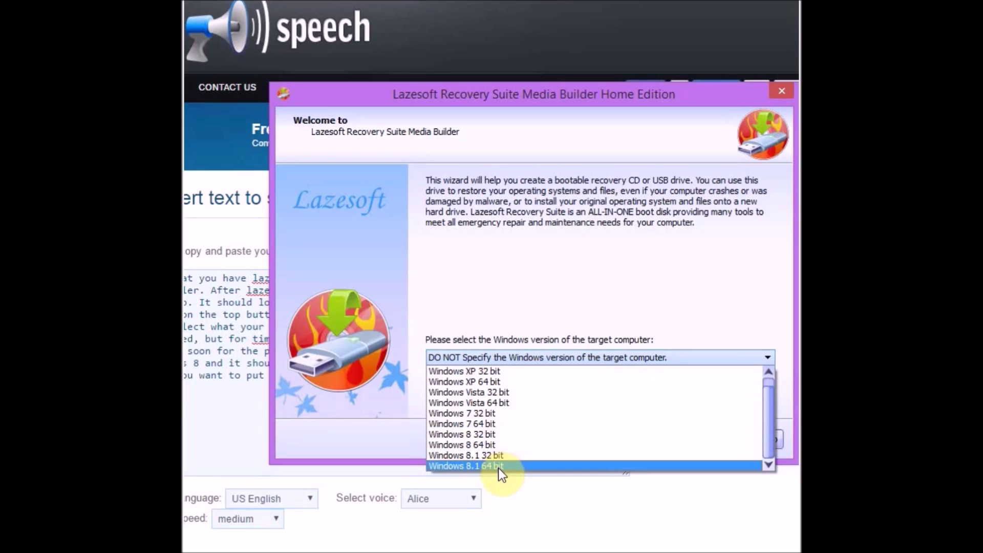
scroll(500, 466, up, 1)
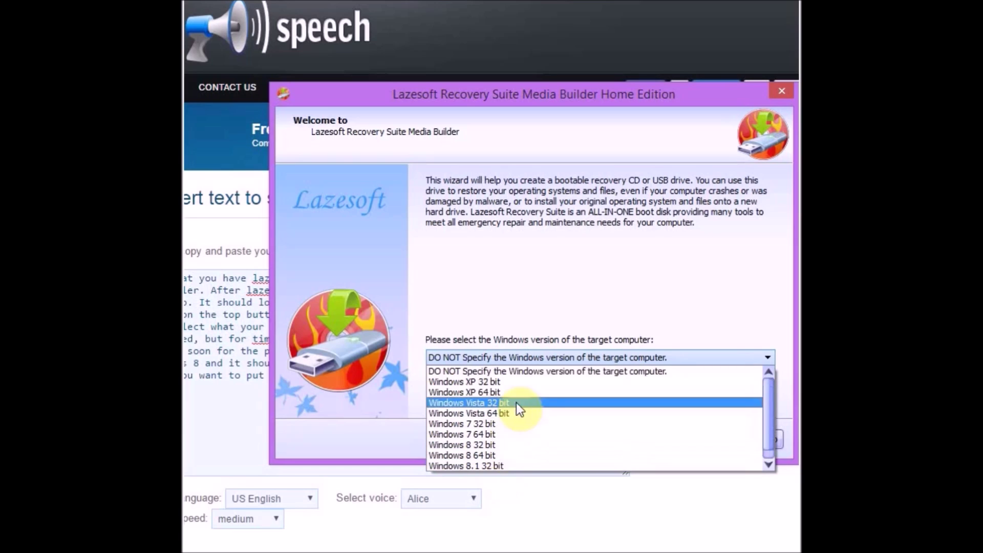
scroll(510, 442, down, 1)
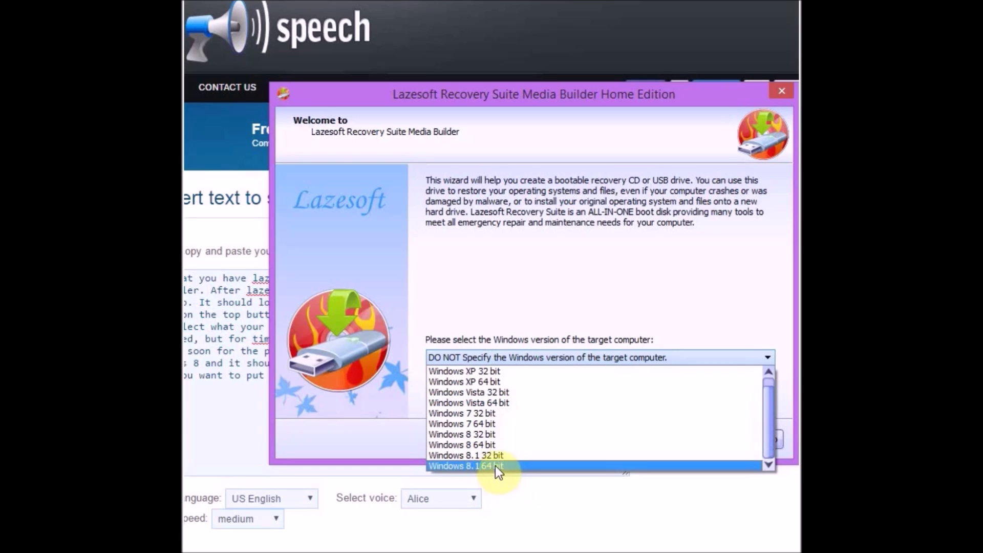
click(495, 466)
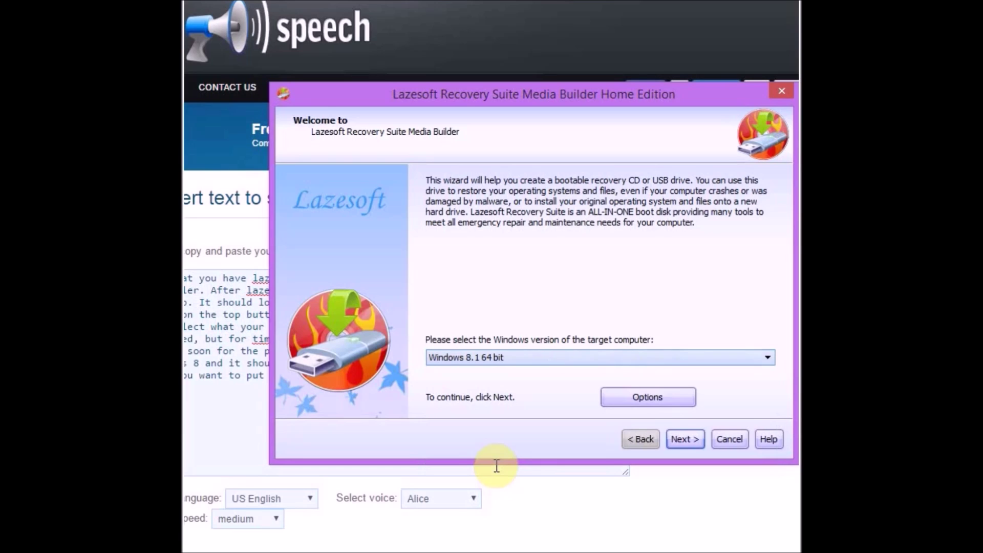
click(697, 441)
click(306, 272)
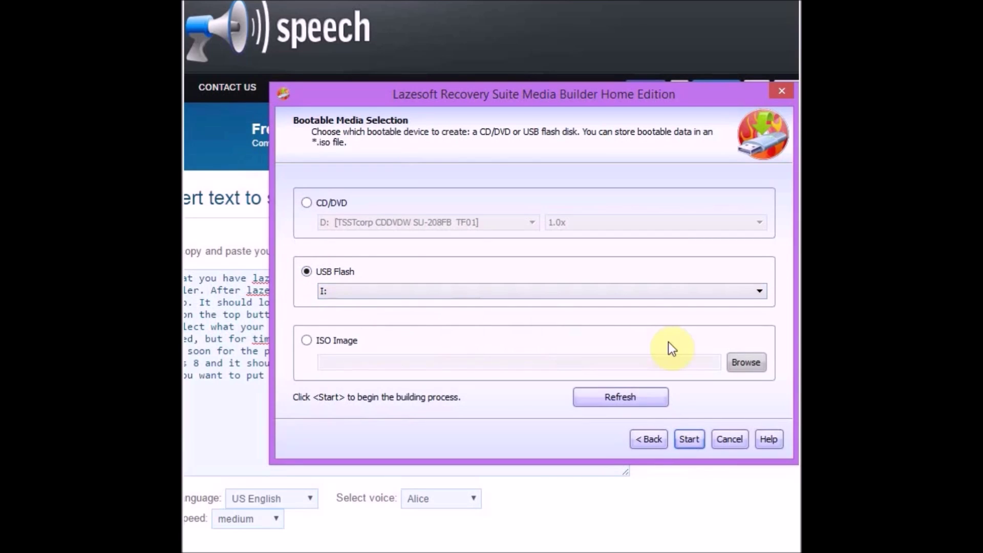
- Start building the bootable Lazesoft recovery USB on drive I:
click(687, 442)
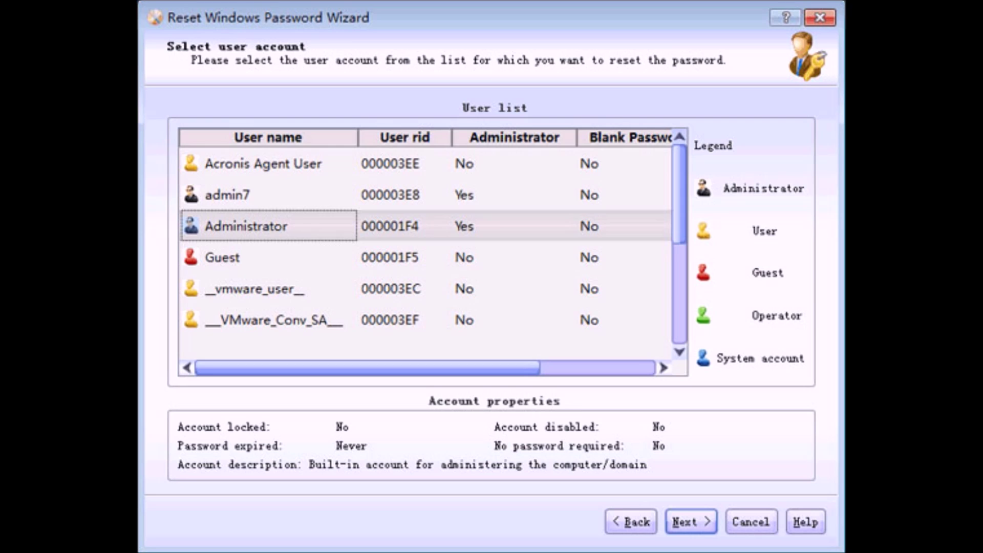
- Confirm the Administrator account to proceed to its password reset/unlock page
key(Return)
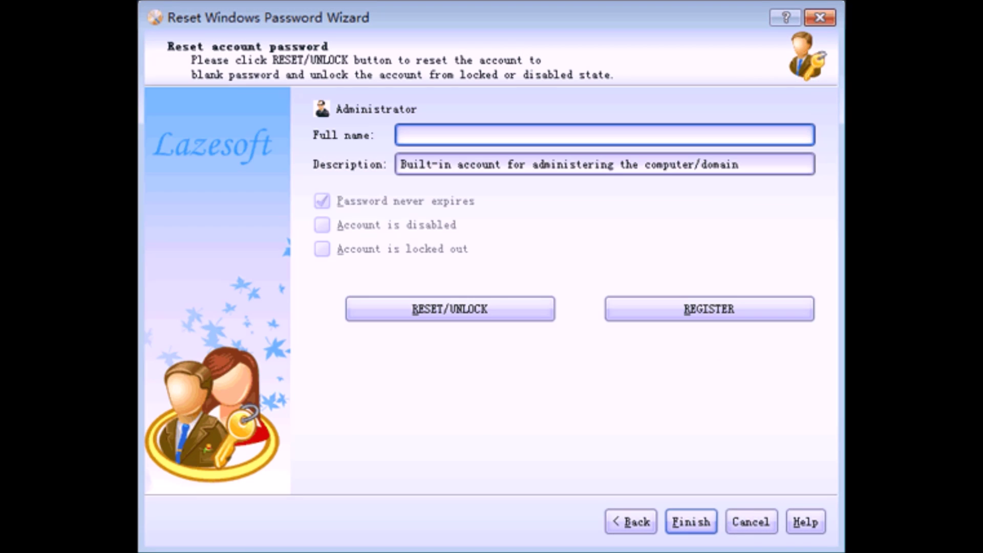